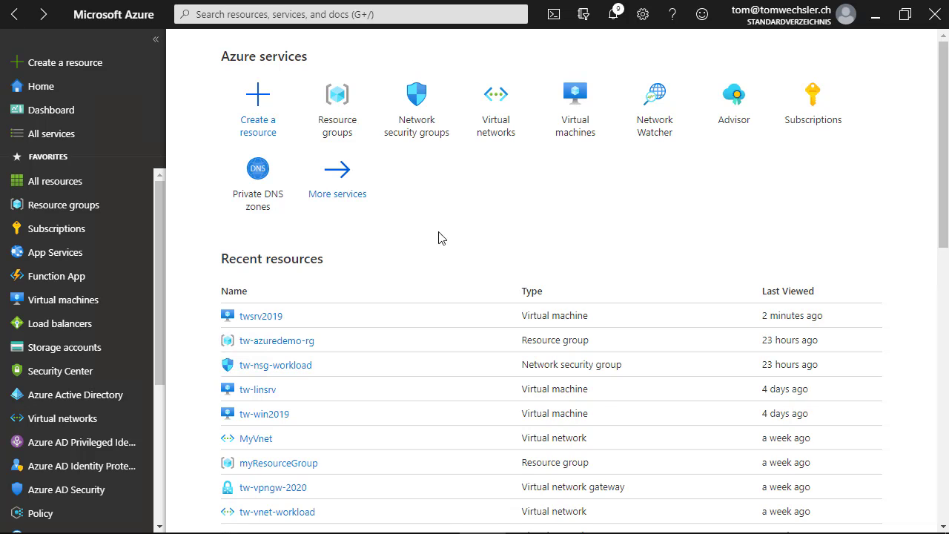
Open twsrv2019 from Recent resources and view its Disks page: 127 GiB OS disk, no data disks.
left_click(261, 316)
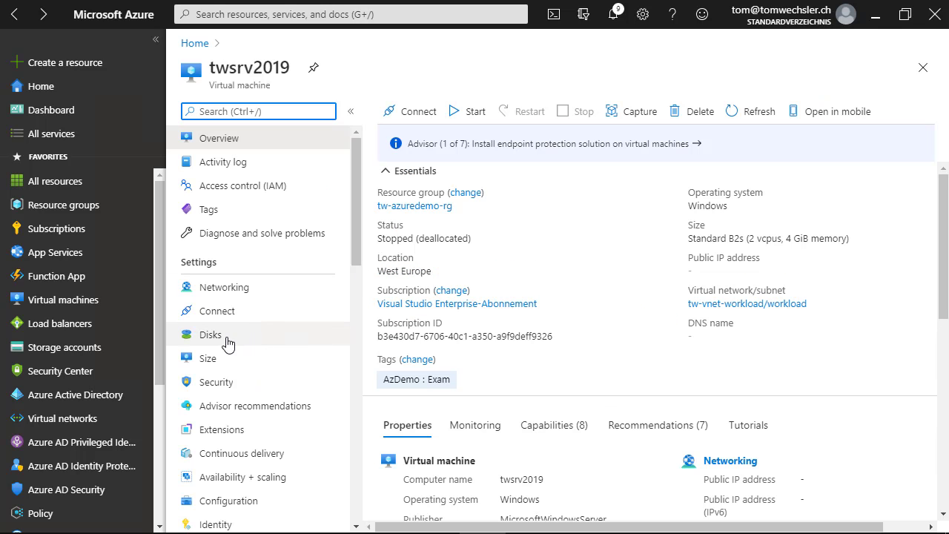
left_click(224, 337)
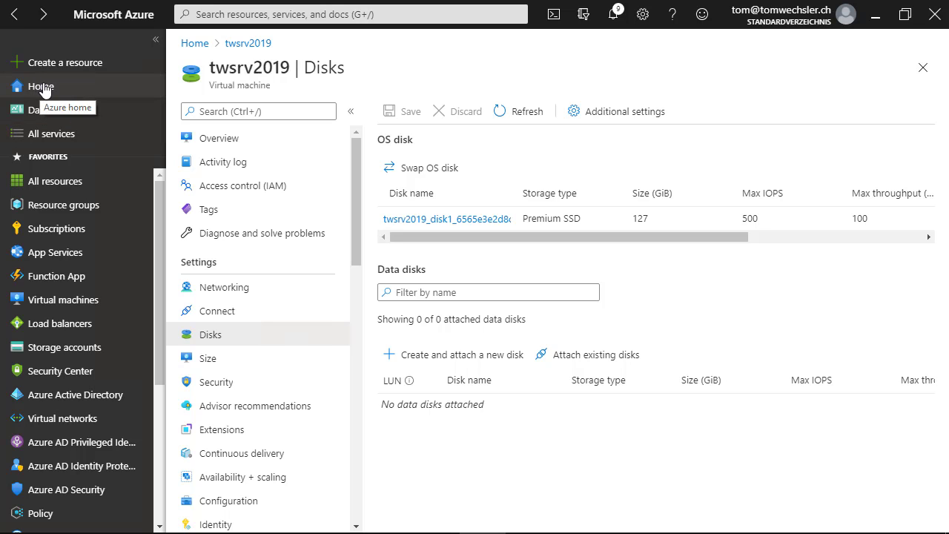
Add a Windows Server 2016 Datacenter virtual machine to the tw-azuredemo-rg resource group.
left_click(78, 207)
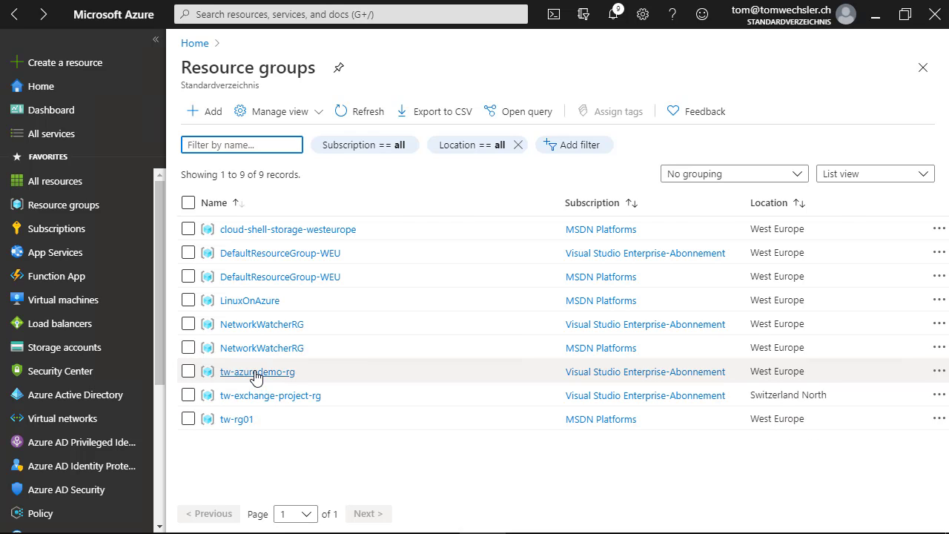
left_click(255, 373)
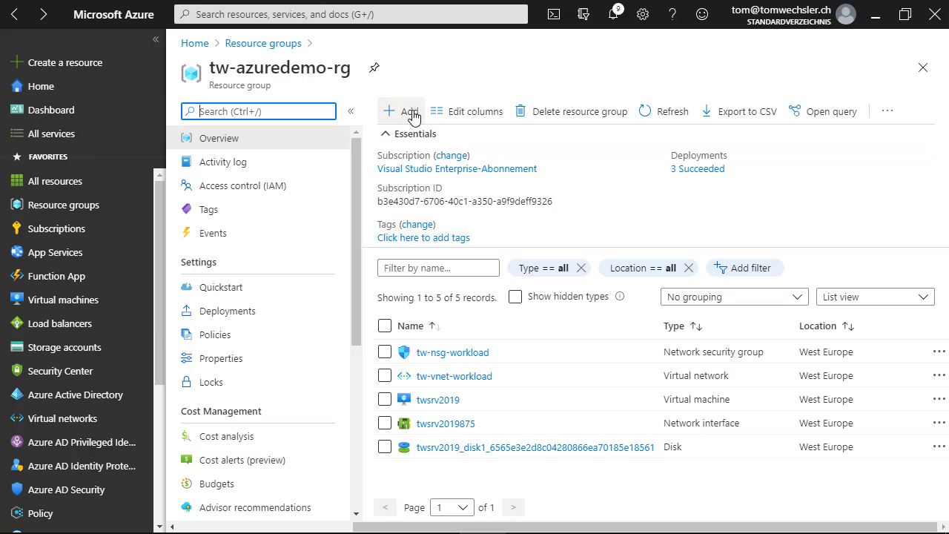
left_click(409, 113)
left_click(410, 113)
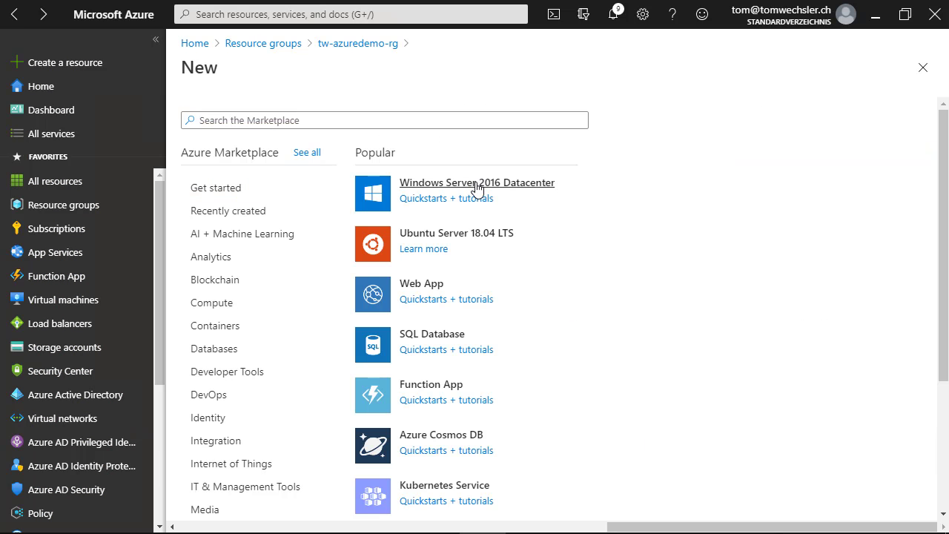
left_click(474, 190)
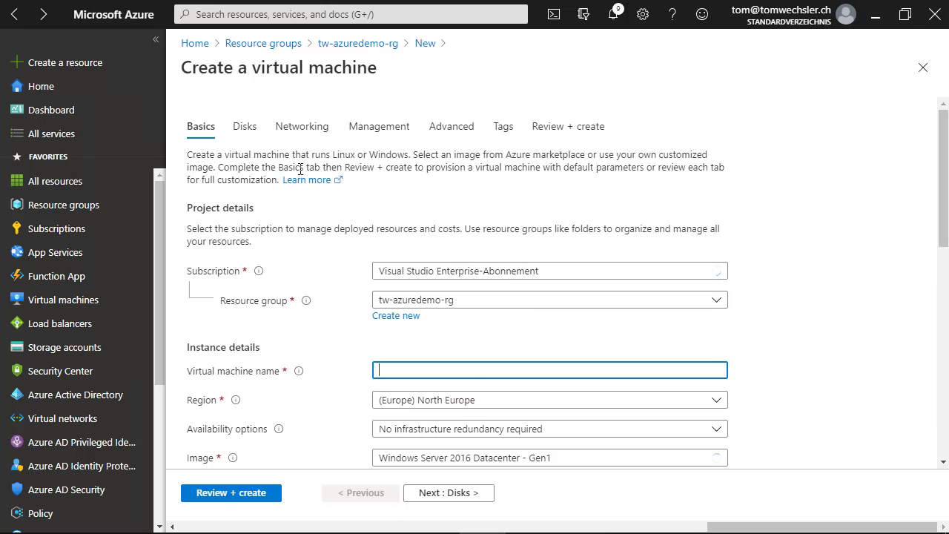
left_click(244, 127)
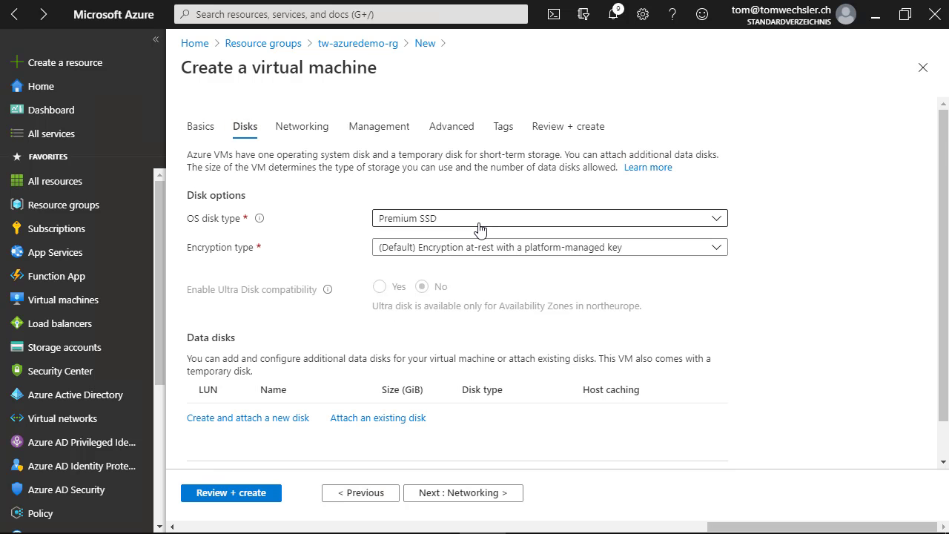
scroll(478, 229, "down", 1)
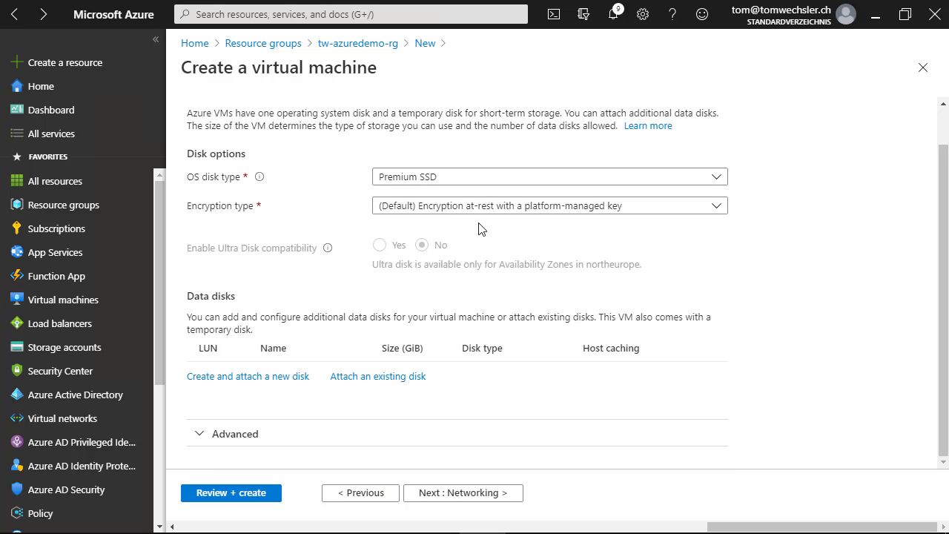
left_click(233, 379)
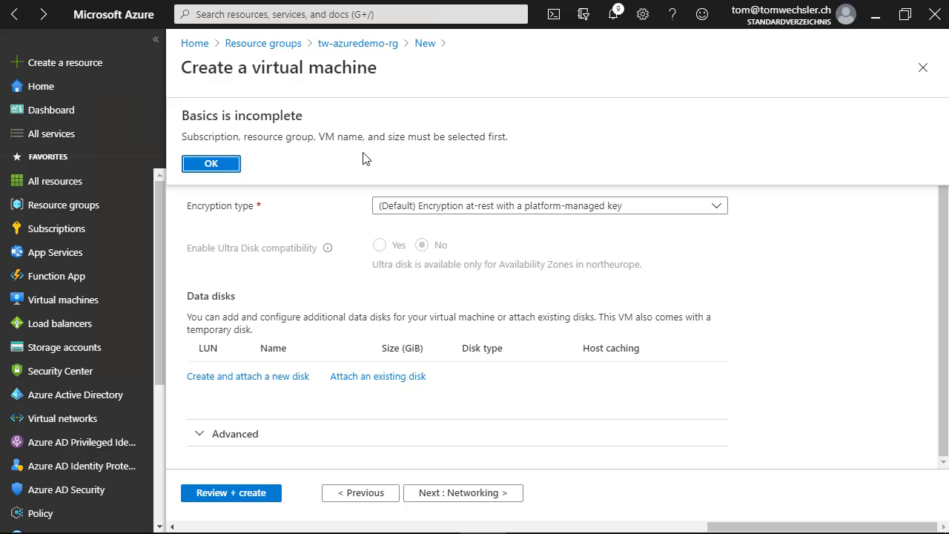
left_click(234, 164)
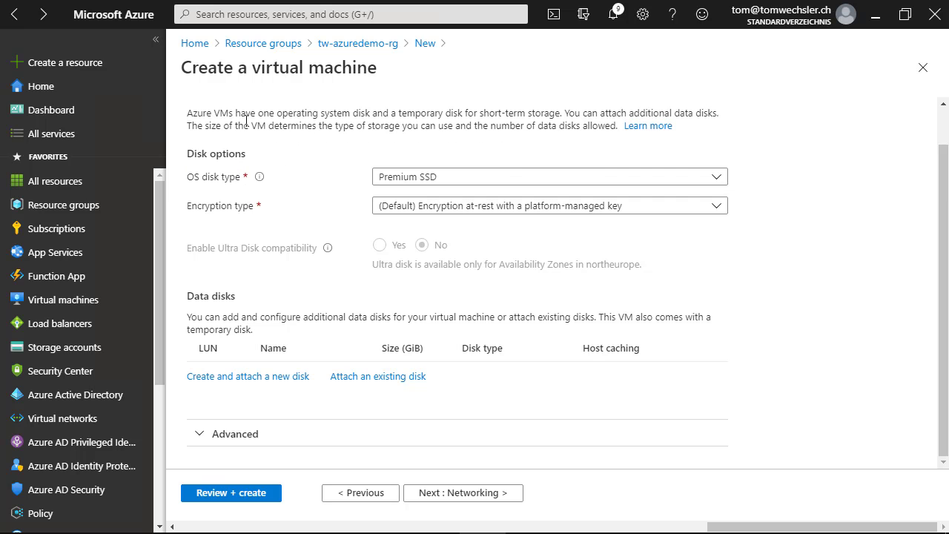
scroll(246, 152, "up", 1)
left_click(200, 127)
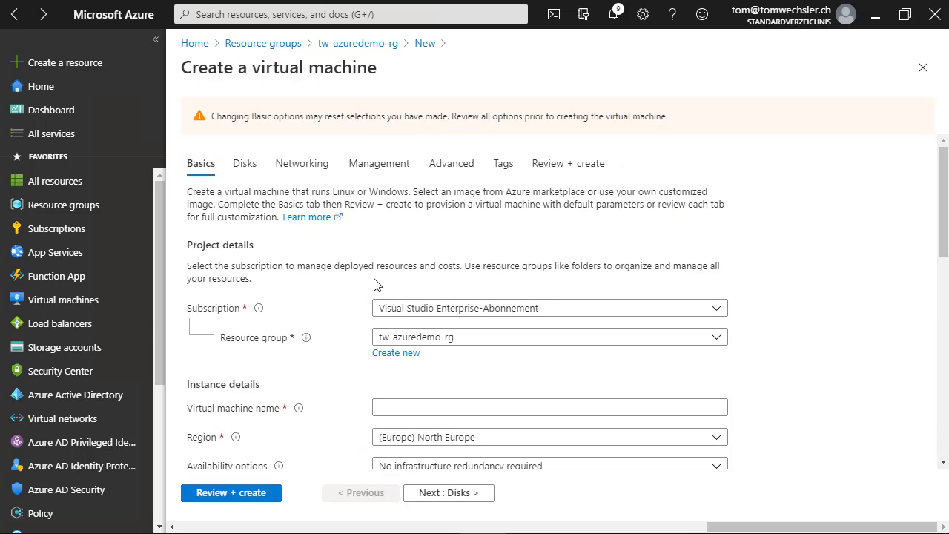
scroll(415, 222, "down", 3)
Name the virtual machine win2016 and set its region to (Europe) West Europe.
left_click(417, 183)
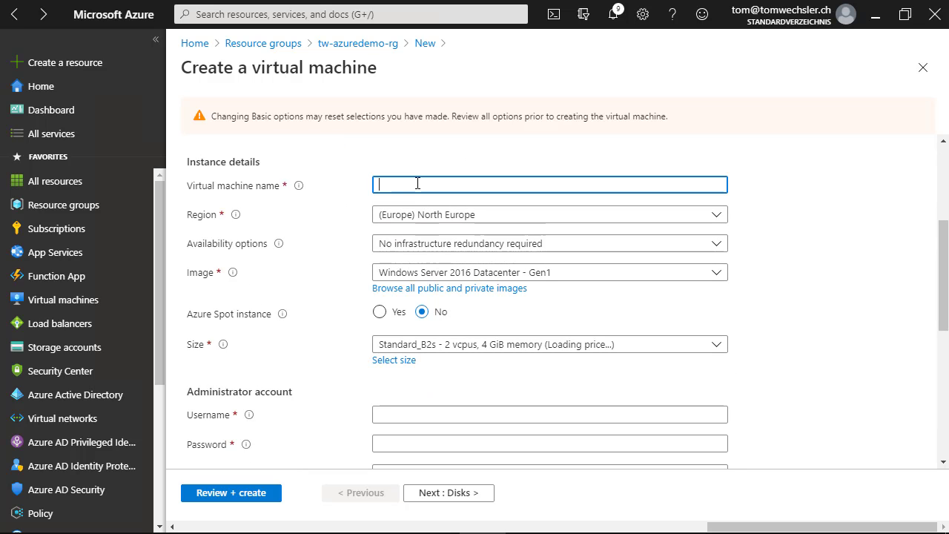
type("win20")
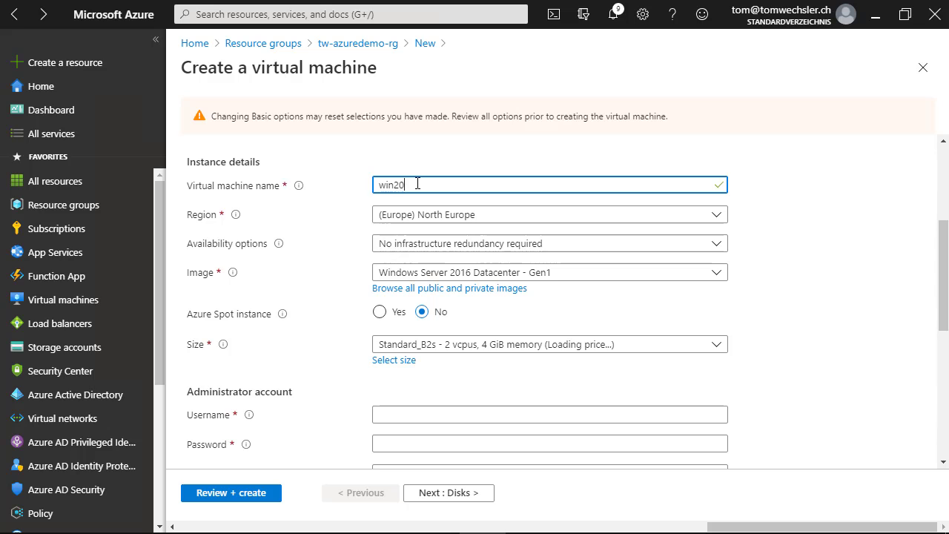
type("16")
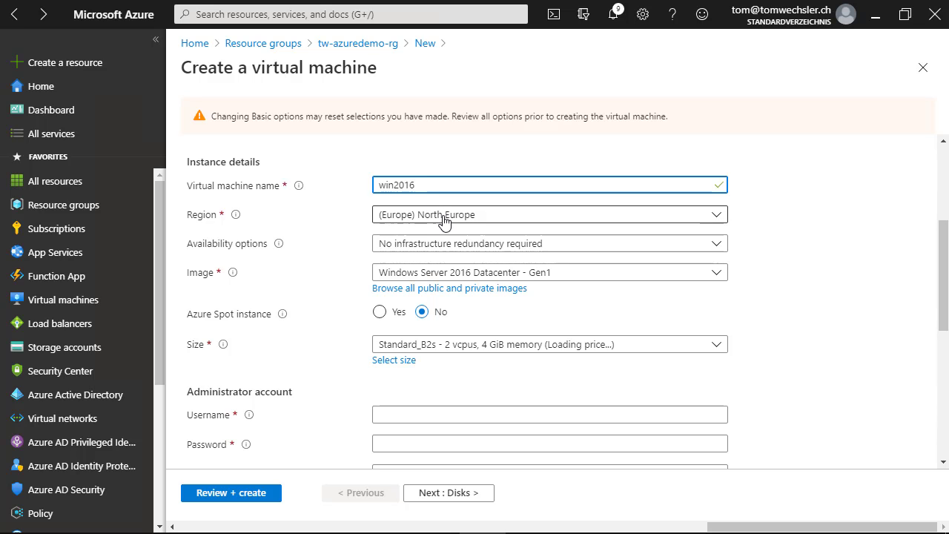
left_click(445, 214)
left_click(434, 478)
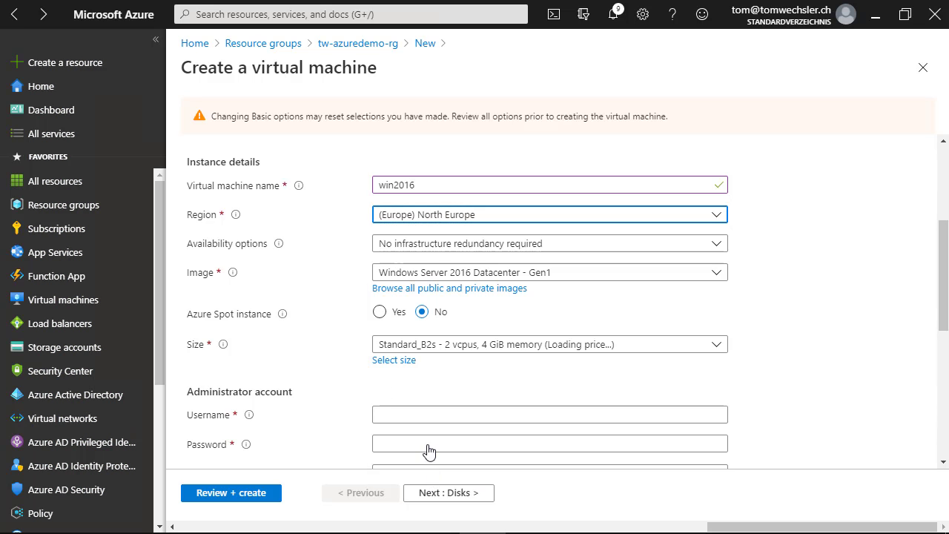
Enter the administrator username and password, then confirm the password.
scroll(338, 364, "down", 2)
left_click(390, 263)
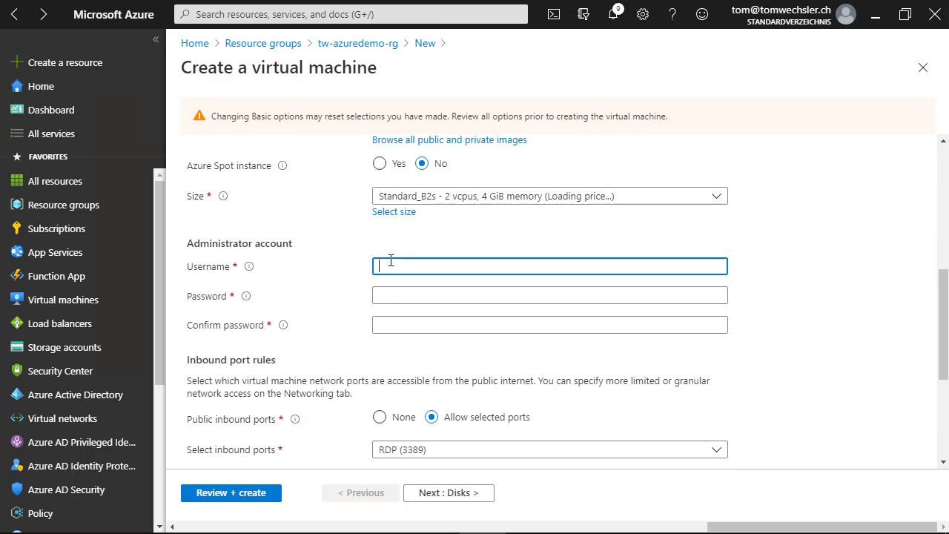
type("tom")
key("Tab")
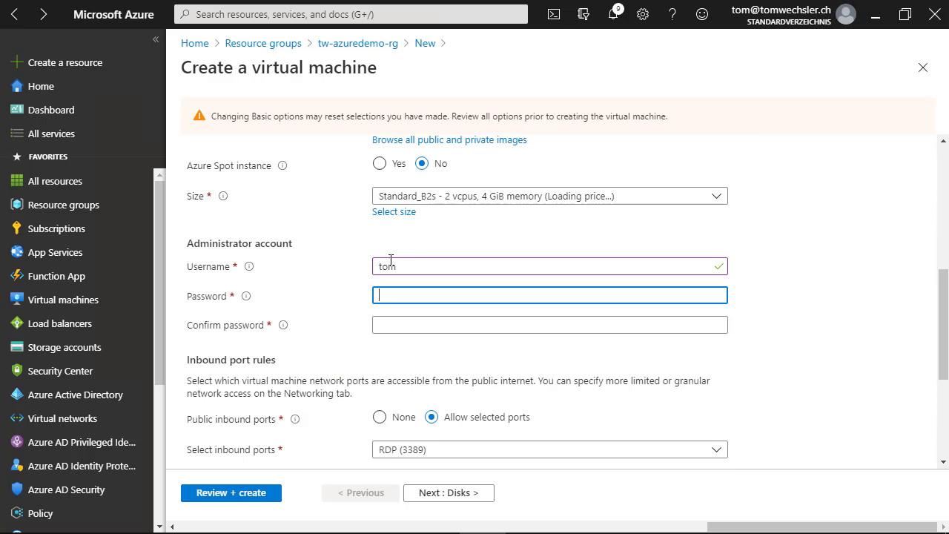
type("****")
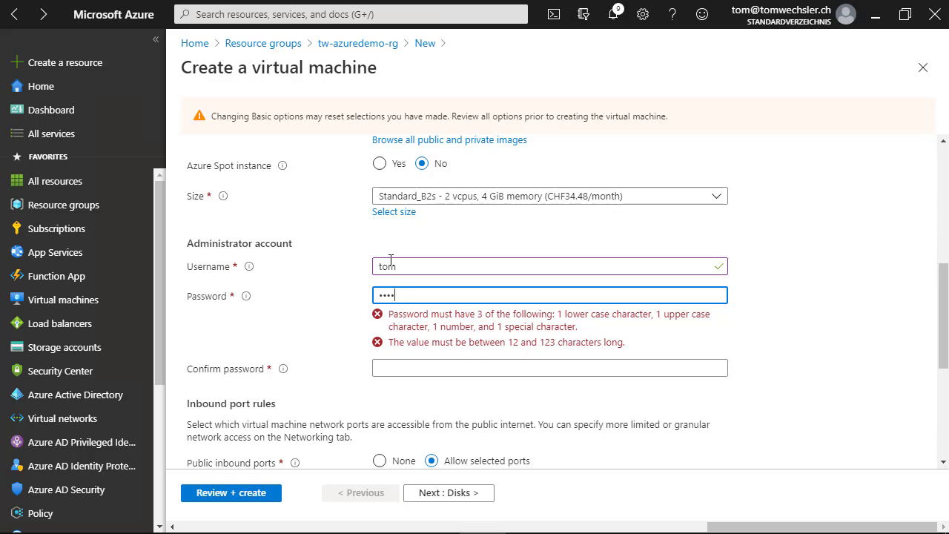
type("*********")
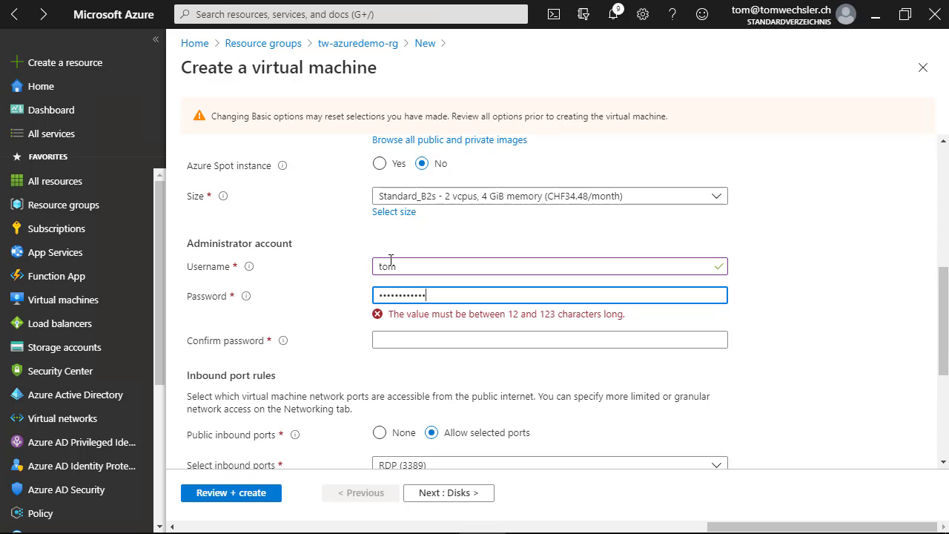
type("*")
key("Tab")
type("***")
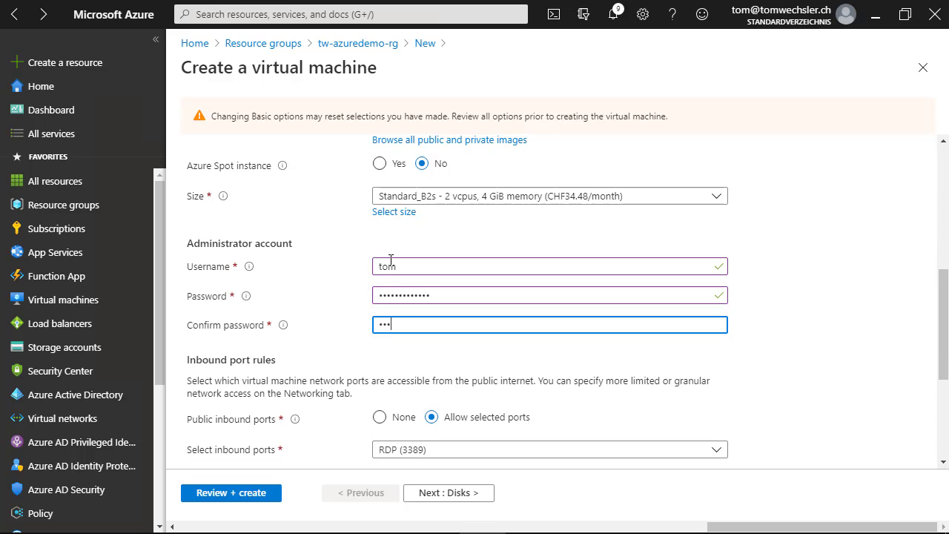
type("********")
type("**")
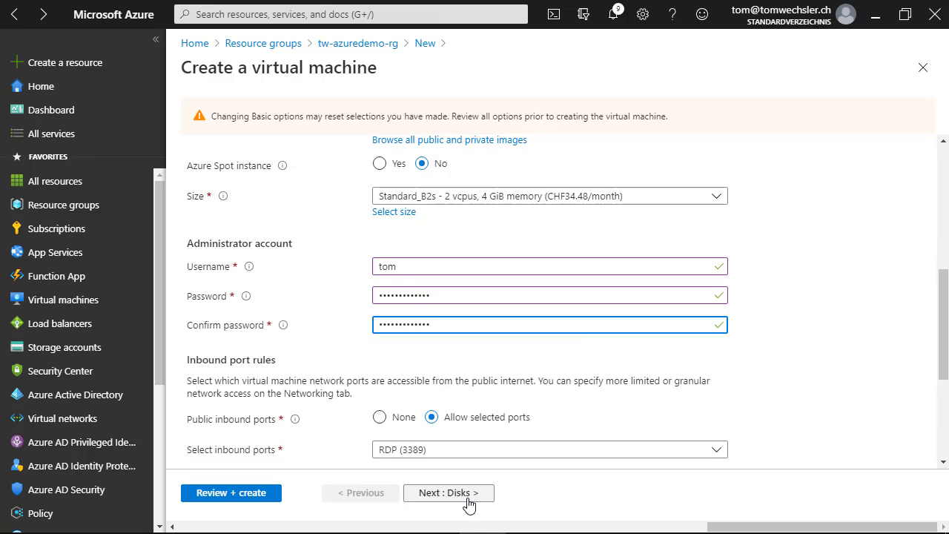
On the Disks settings, create a new data disk and change its size to 8 GiB Premium SSD (P2).
left_click(469, 504)
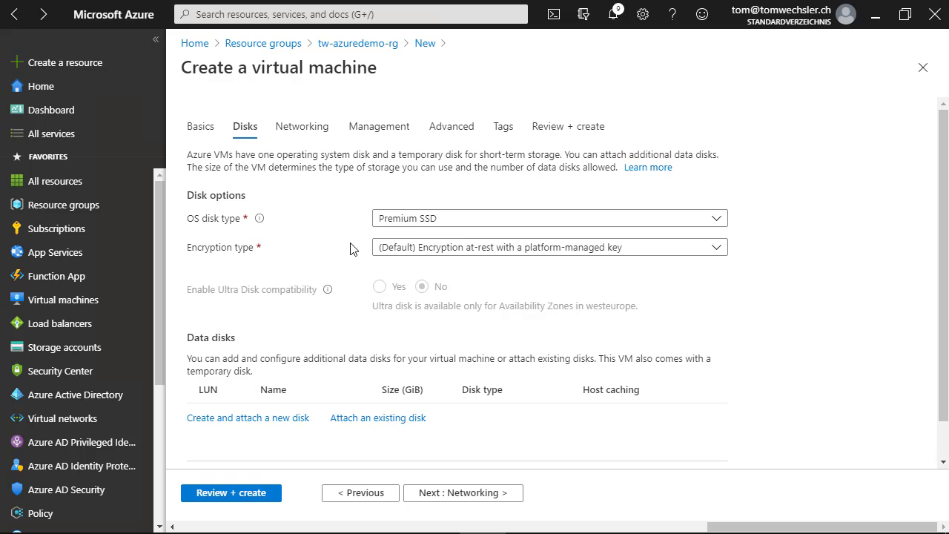
scroll(351, 248, "down", 2)
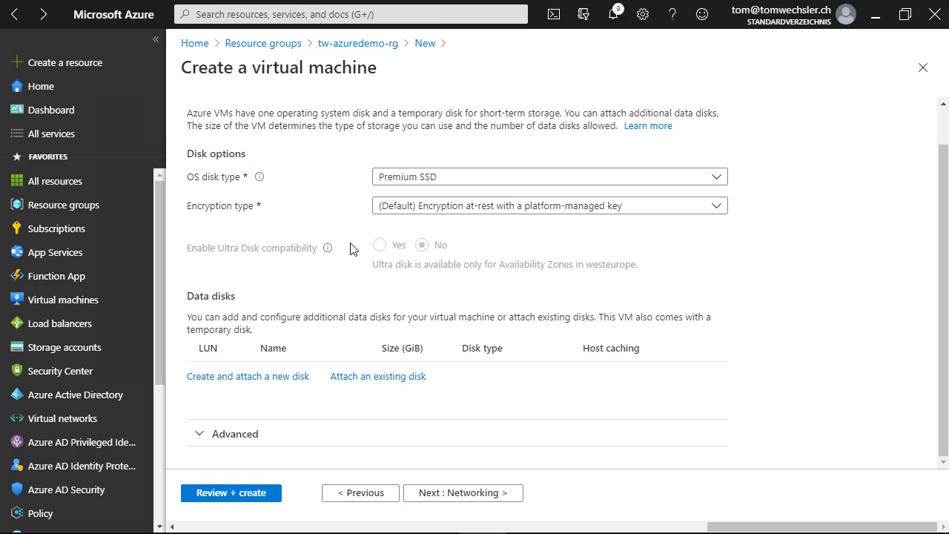
left_click(245, 378)
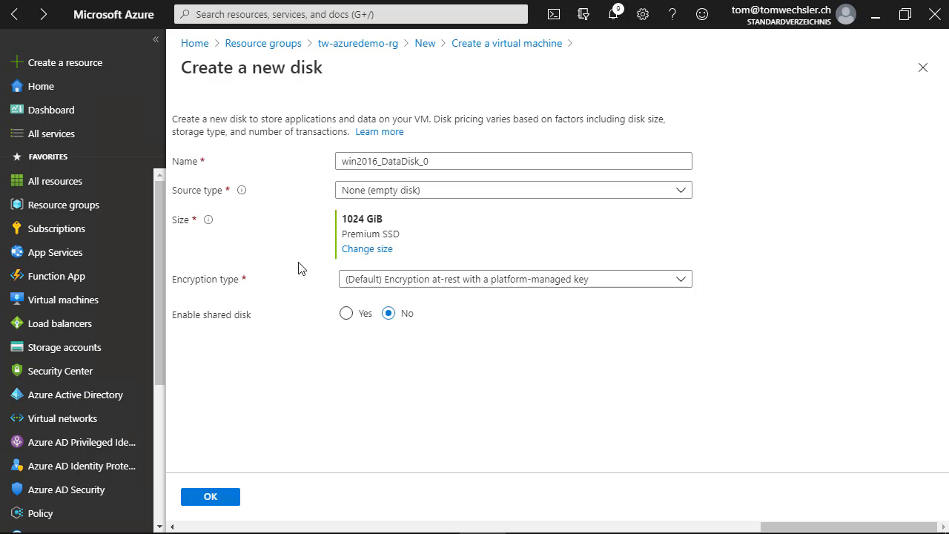
left_click(382, 256)
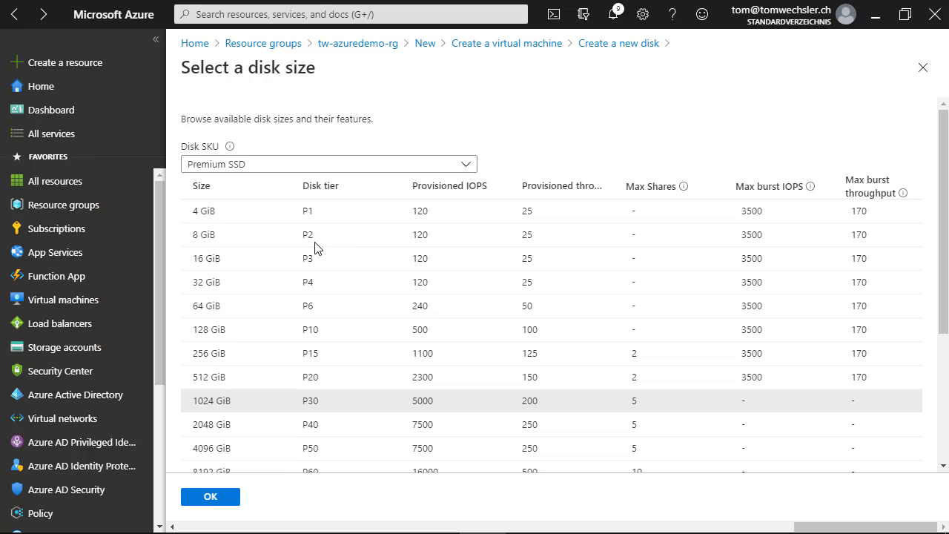
left_click(216, 236)
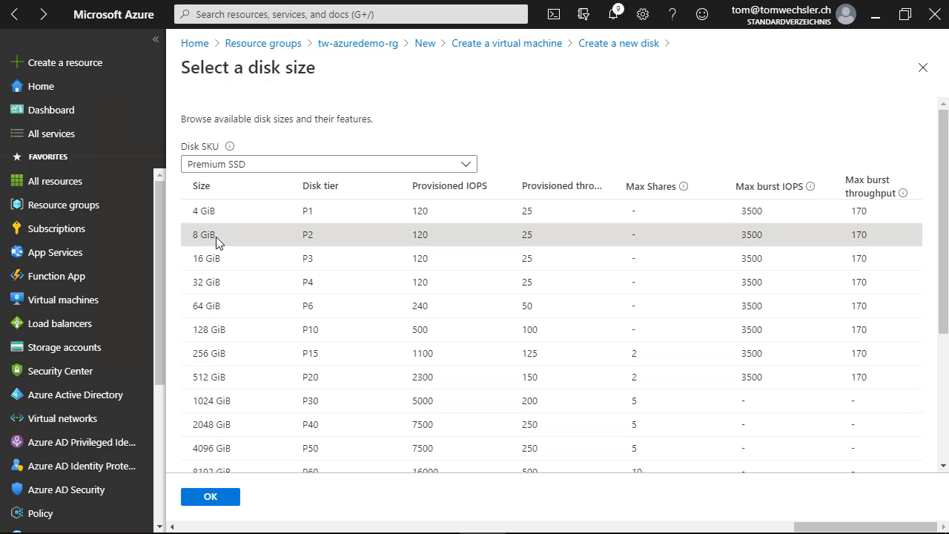
left_click(211, 497)
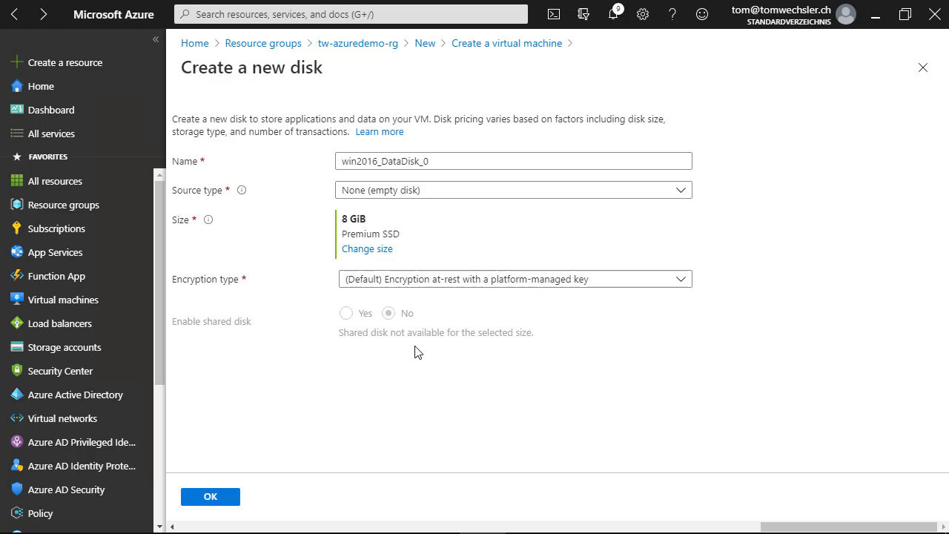
Confirm the 8 GiB disk, then in Advanced toggle Use managed disks to No and back to Yes.
left_click(211, 497)
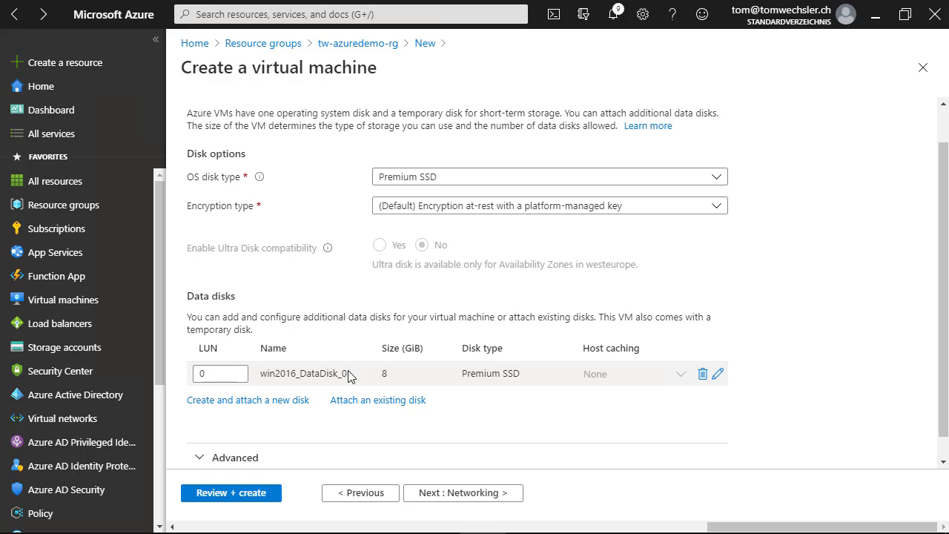
scroll(381, 353, "down", 1)
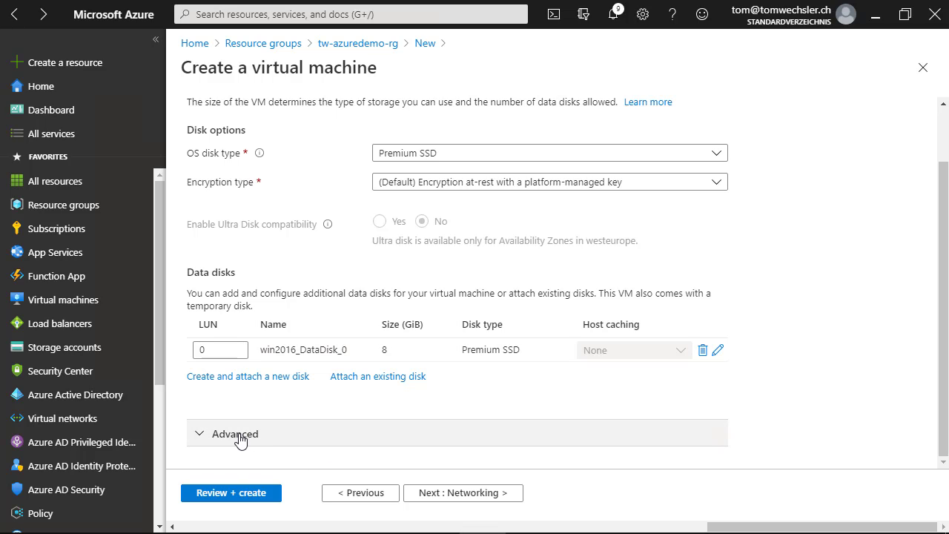
left_click(240, 440)
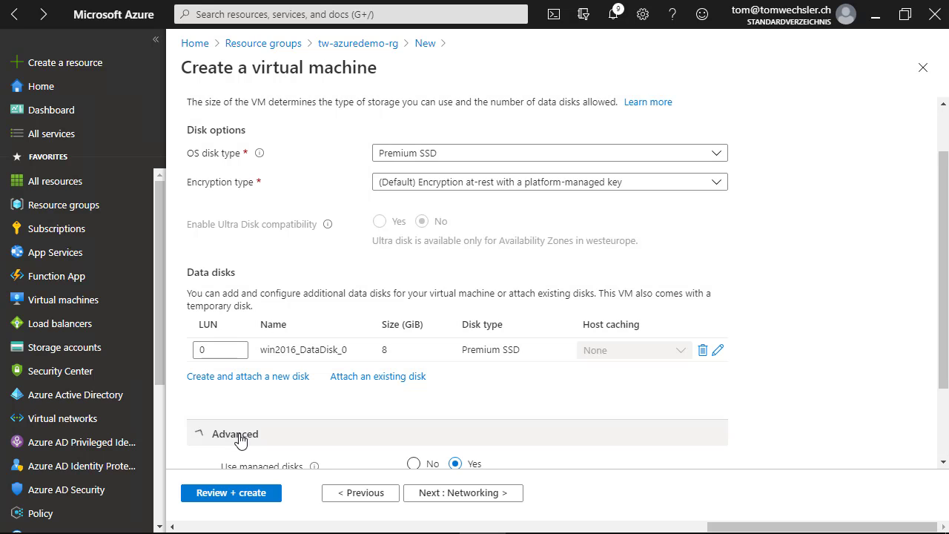
scroll(480, 355, "down", 2)
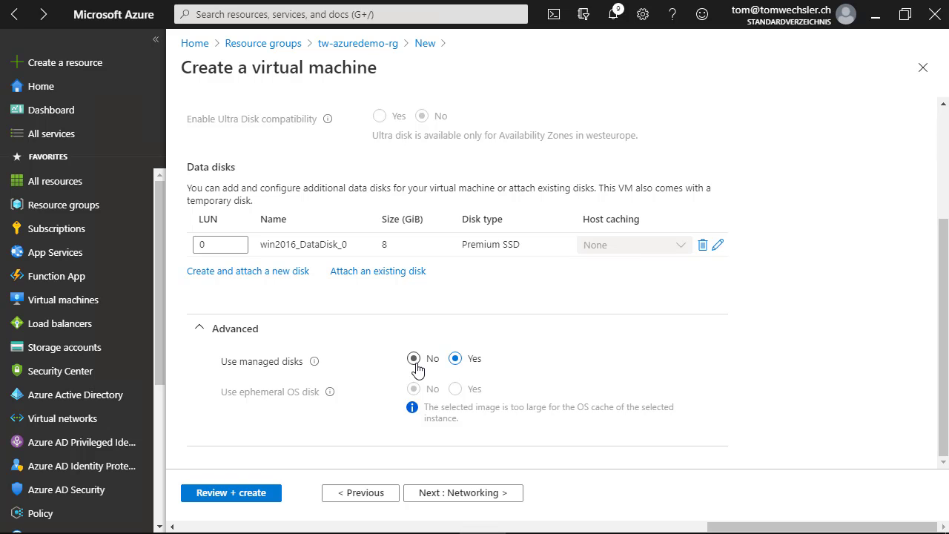
left_click(417, 361)
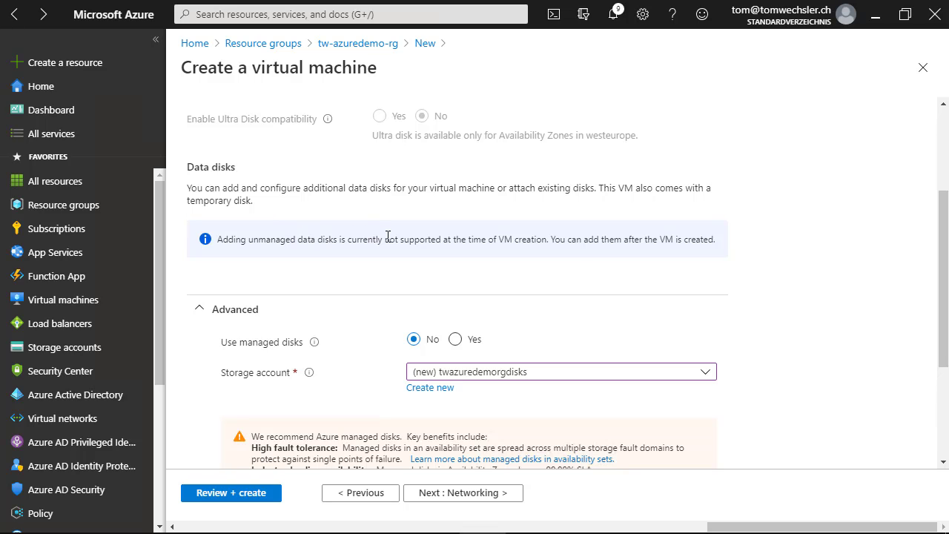
left_click(456, 340)
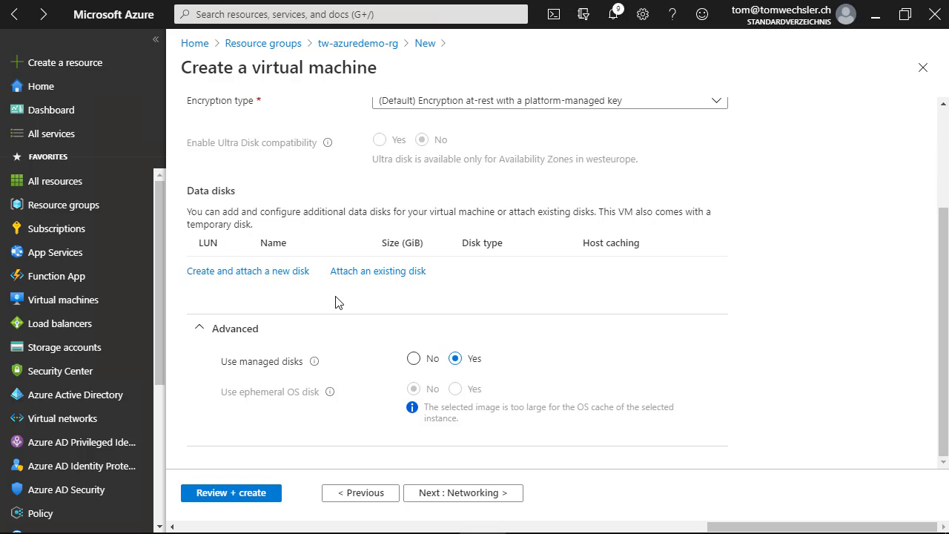
Go through Resource groups and tw-azuredemo-rg to open the twsrv2019 VM overview.
left_click(66, 206)
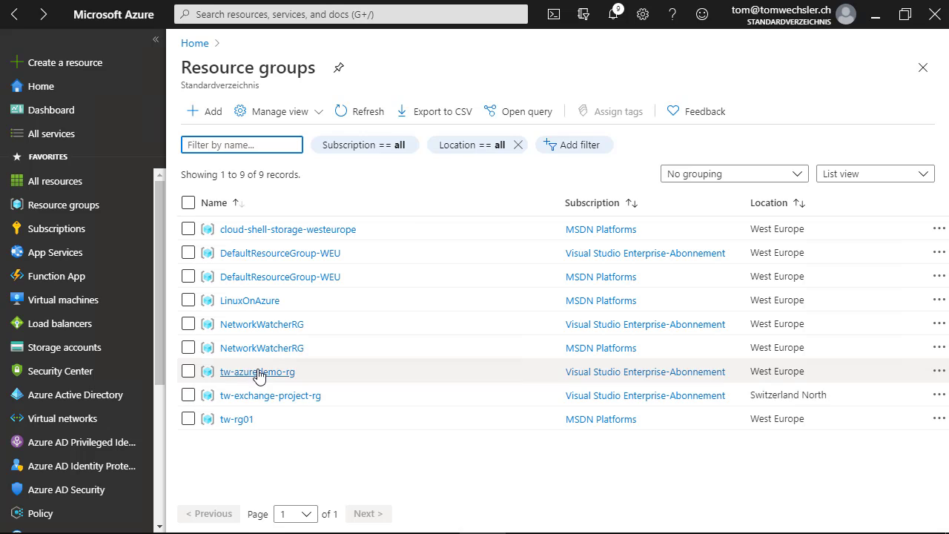
left_click(256, 371)
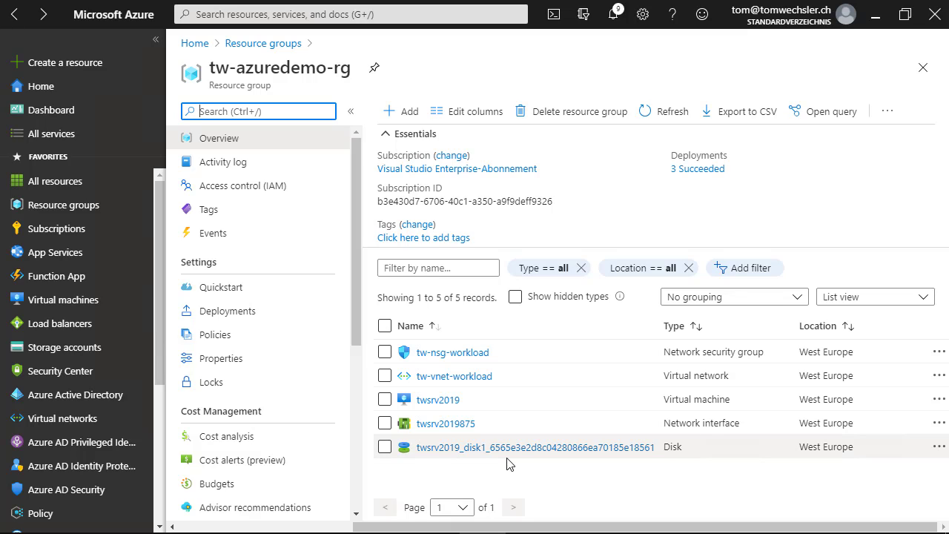
left_click(446, 401)
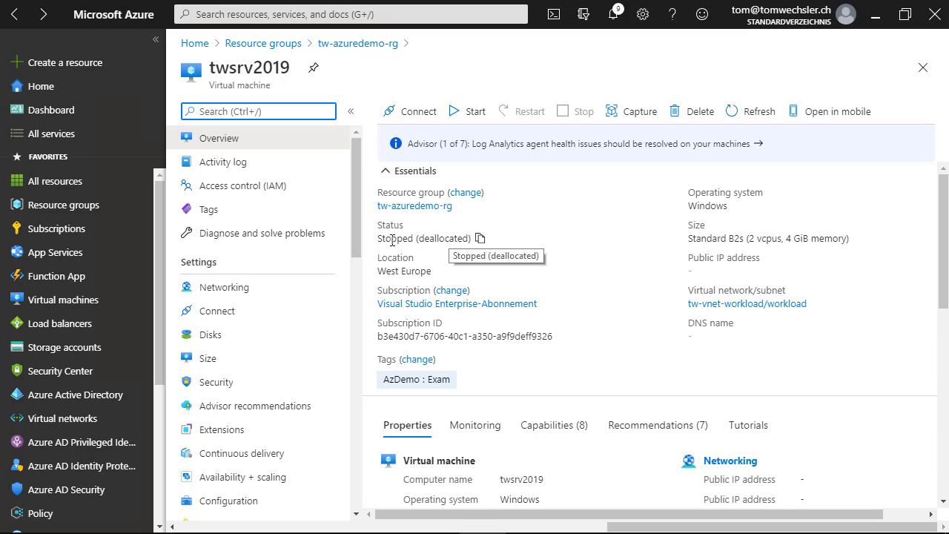
On twsrv2019's Disks page, add a new data disk row at LUN 0, Premium SSD.
left_click(211, 337)
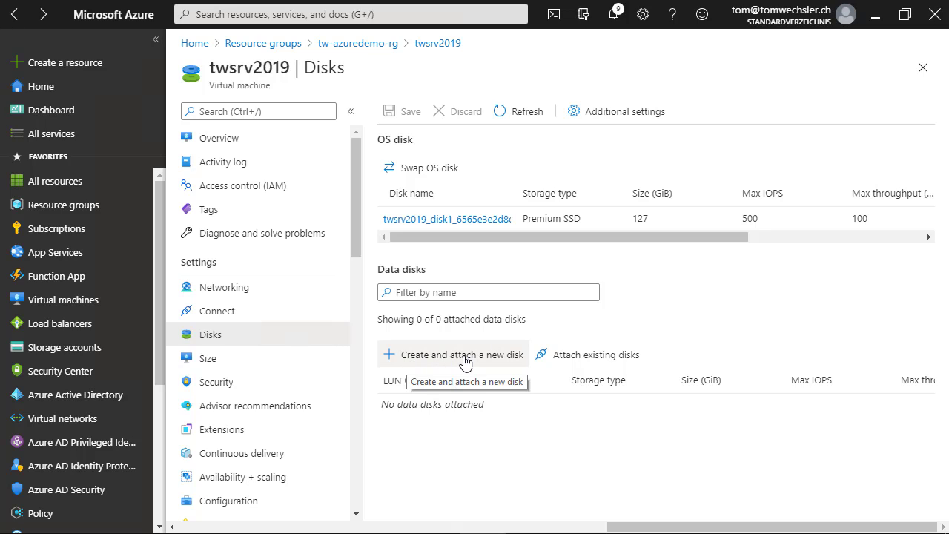
left_click(437, 359)
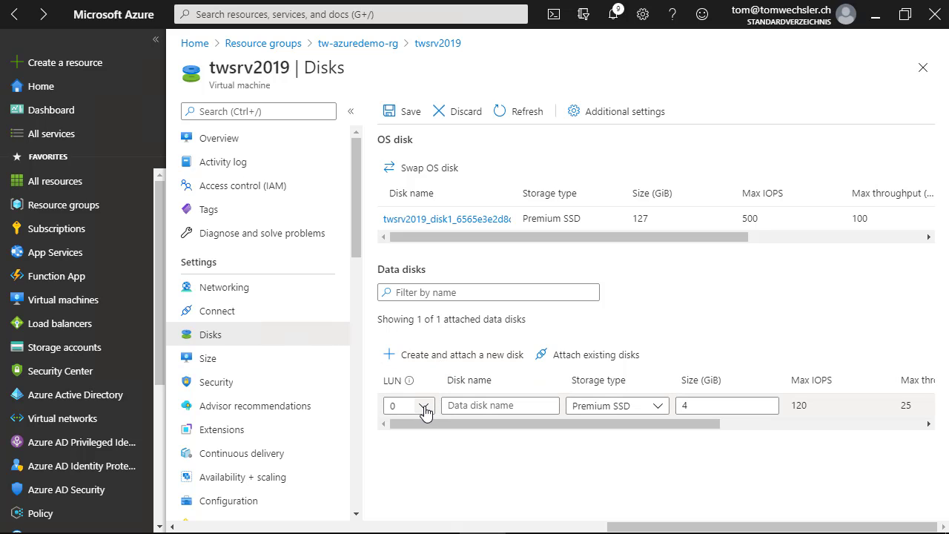
Enter 'twsrv2019-data' as the disk name and change the size from 4 to 8 GiB.
left_click(482, 406)
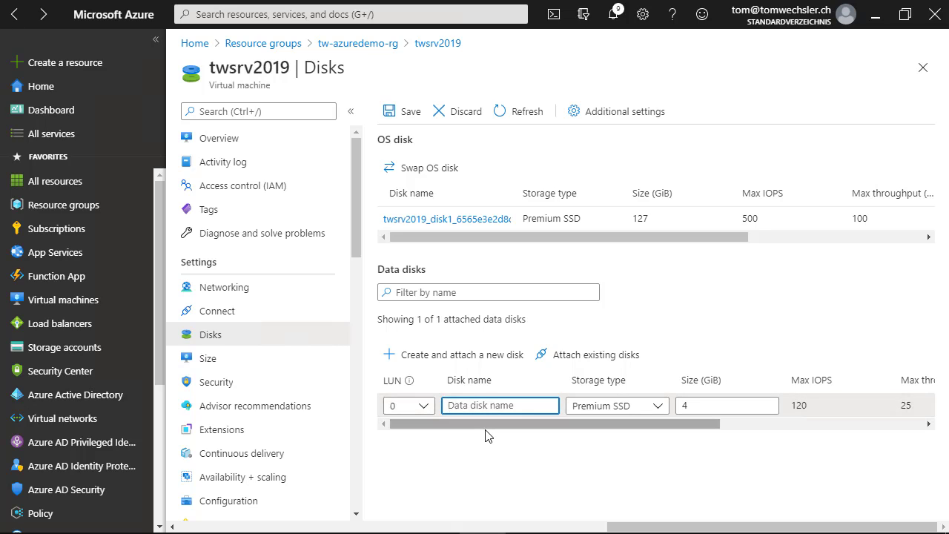
type("tw")
type("srv2")
type("019-")
type("data")
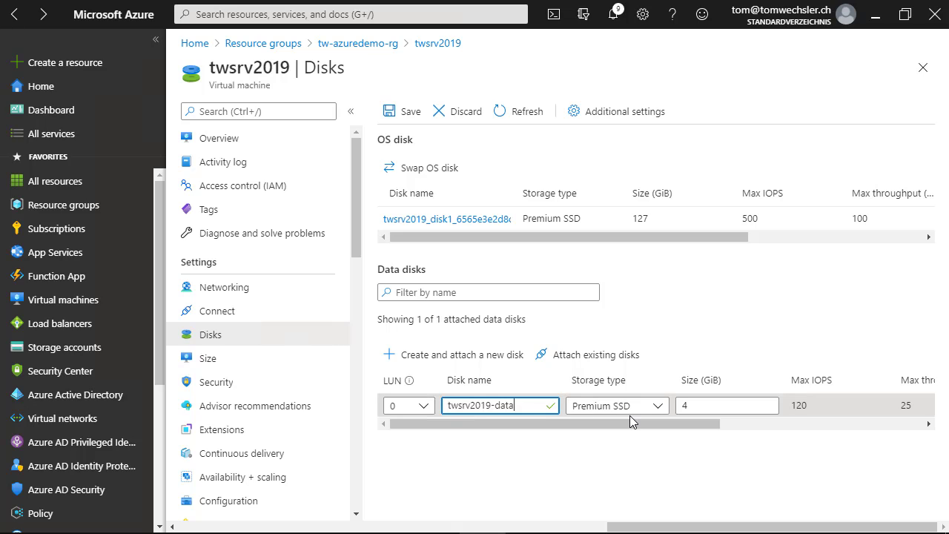
double_click(687, 409)
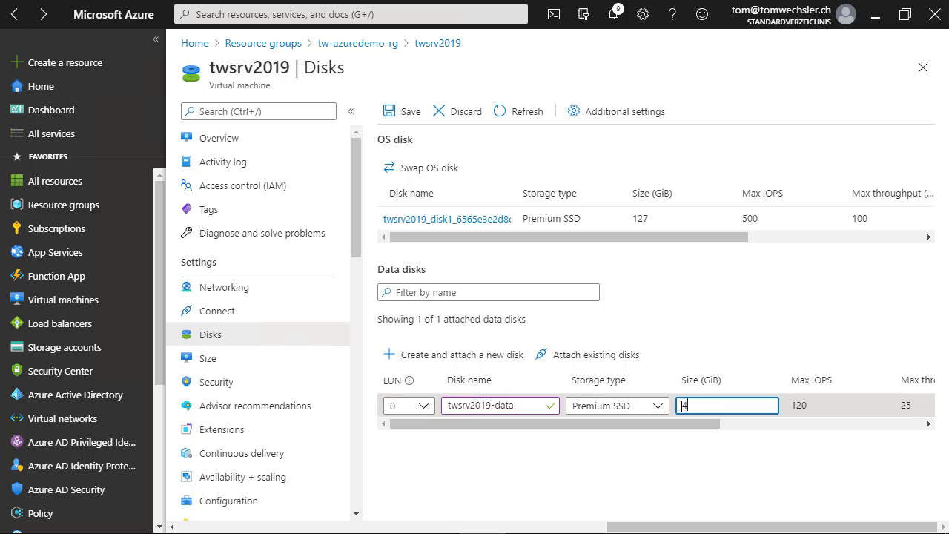
type("8")
mouse_move(702, 423)
left_mouse_down()
mouse_move(911, 436)
mouse_move(581, 444)
left_mouse_up()
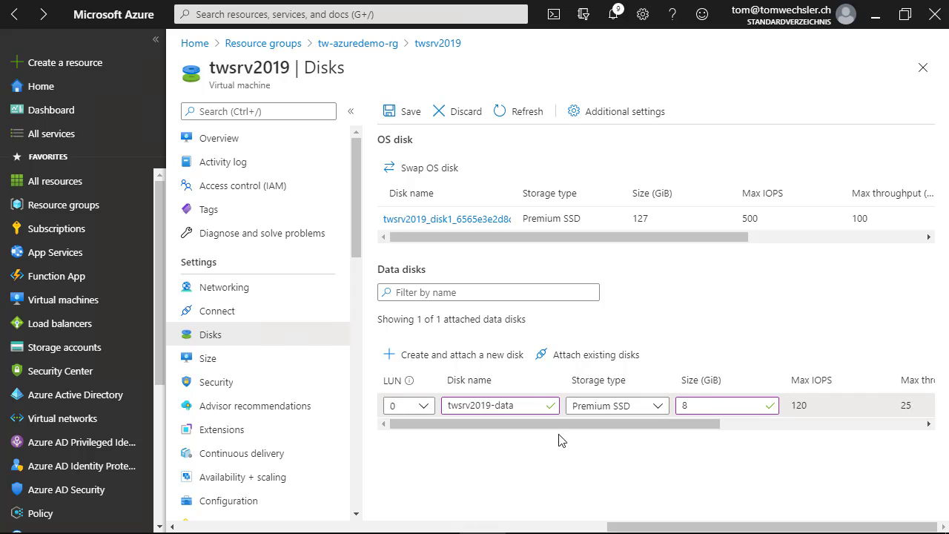
Save the disk change, dismiss the VM update toast, and check notifications for twsrv2019-data creation.
left_click(408, 115)
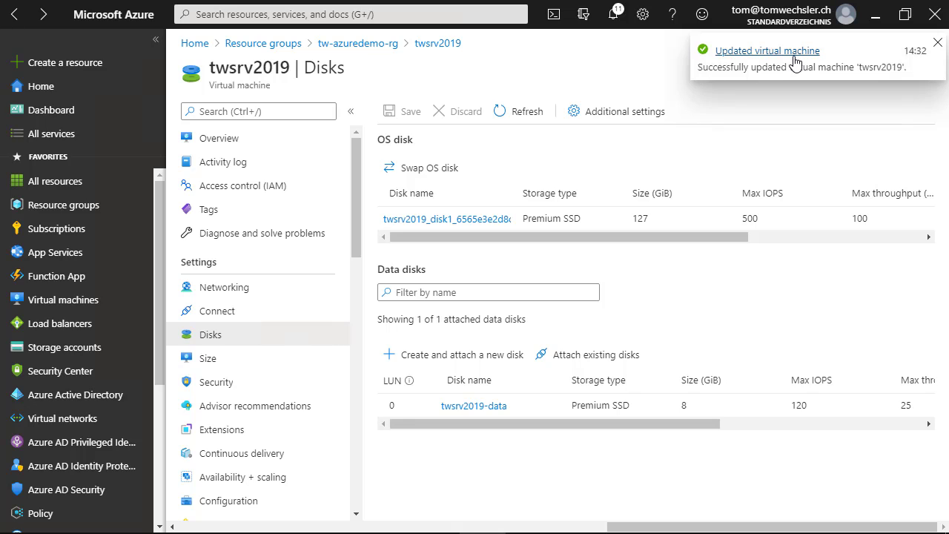
left_click(936, 43)
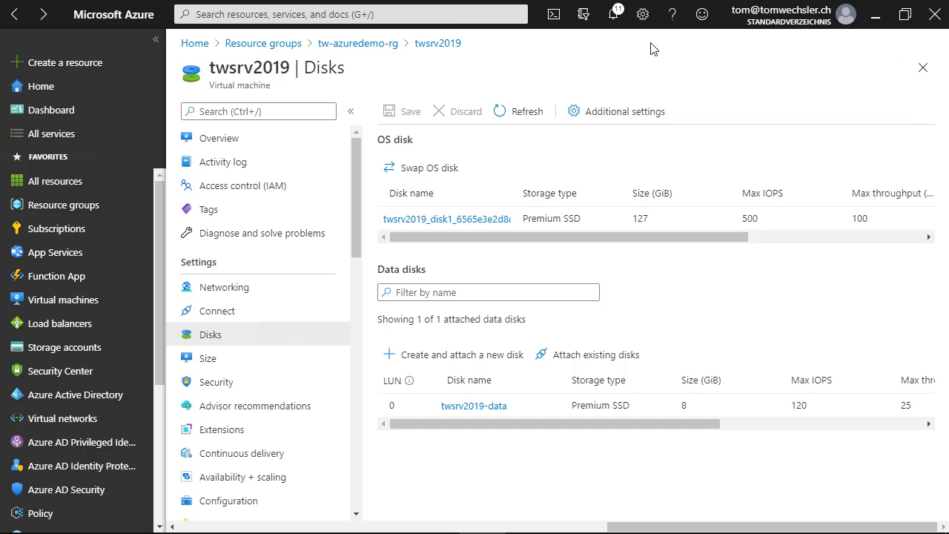
left_click(617, 21)
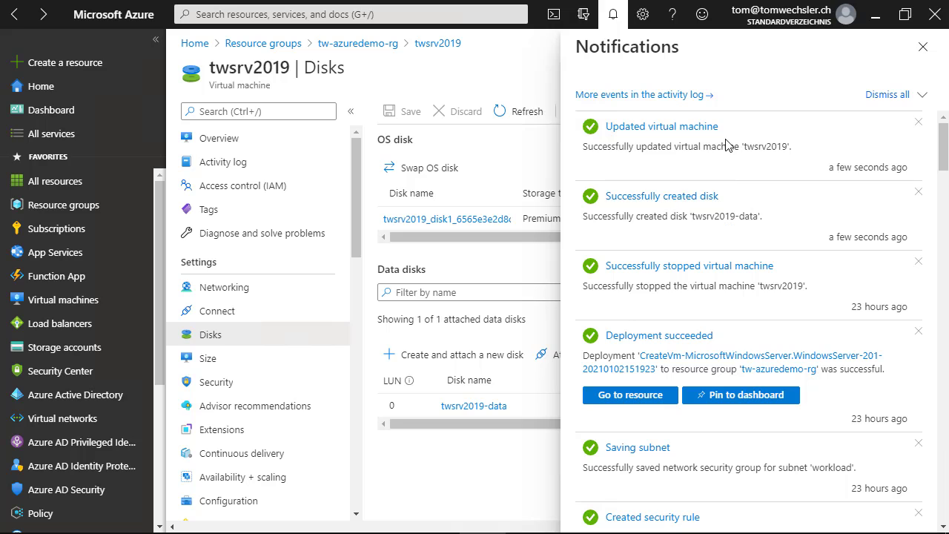
Close the Notifications panel and return to twsrv2019's Overview page.
left_click(923, 46)
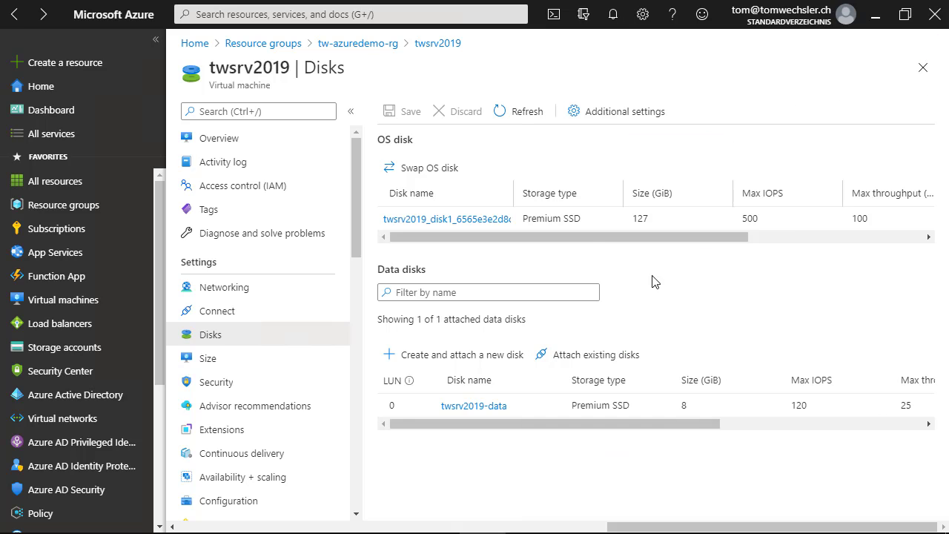
left_click(210, 140)
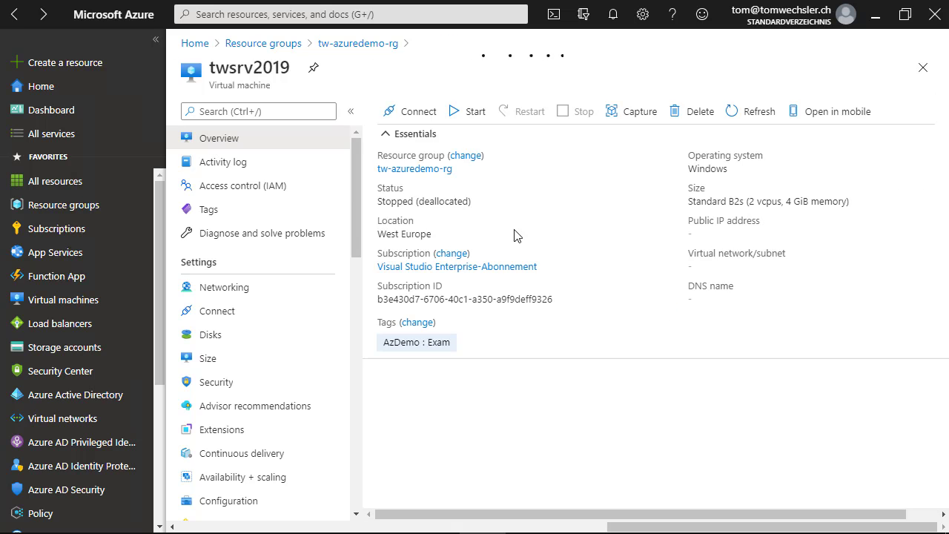